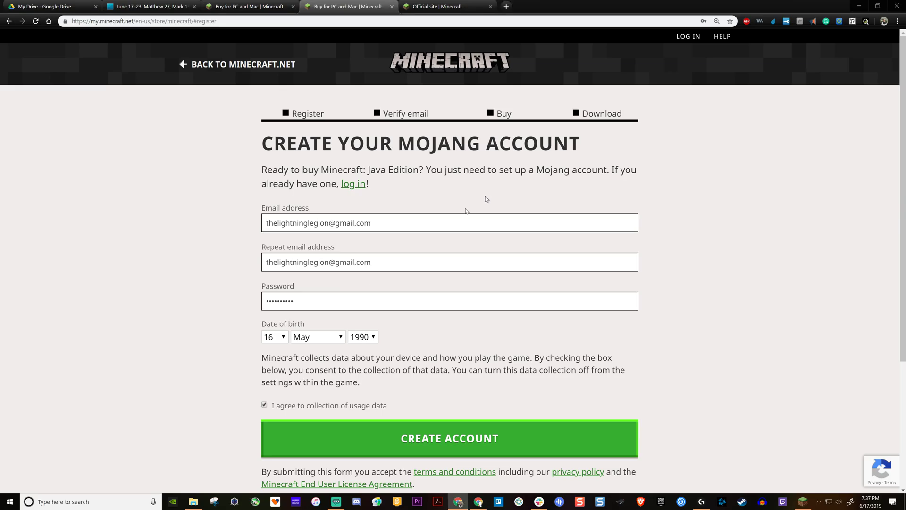
- Look over the filled-in Mojang account registration form and its heading
{"action": "scroll", "coordinate": [647, 309], "scroll_direction": "down", "scroll_amount": 4}
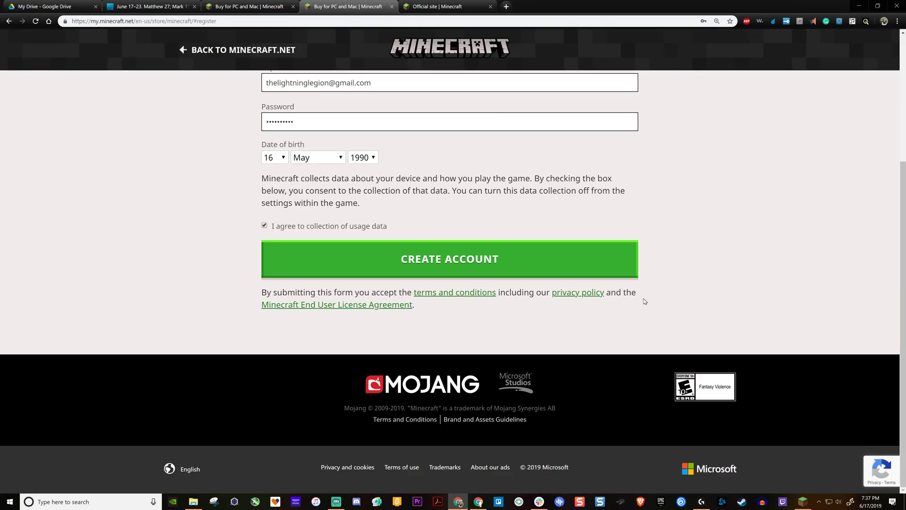
{"action": "scroll", "coordinate": [643, 298], "scroll_direction": "up", "scroll_amount": 4}
{"action": "double_click", "coordinate": [404, 138]}
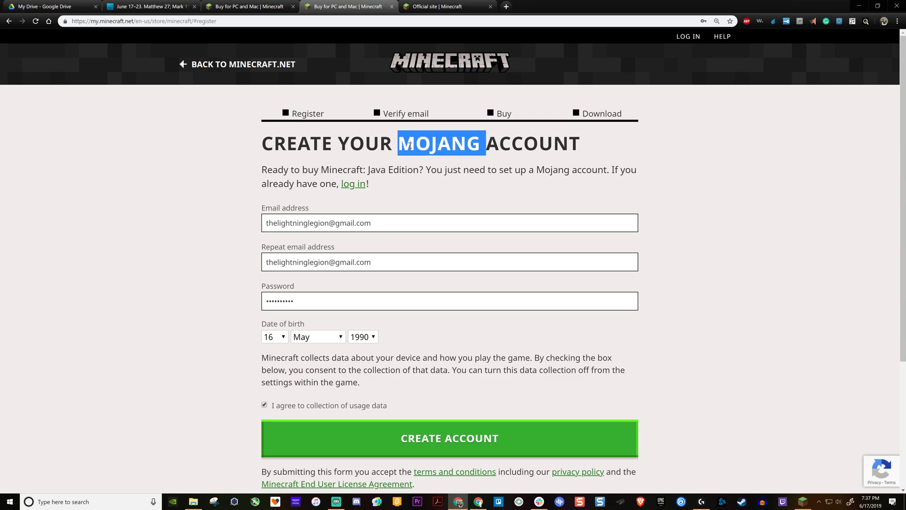
{"action": "left_click", "coordinate": [406, 141]}
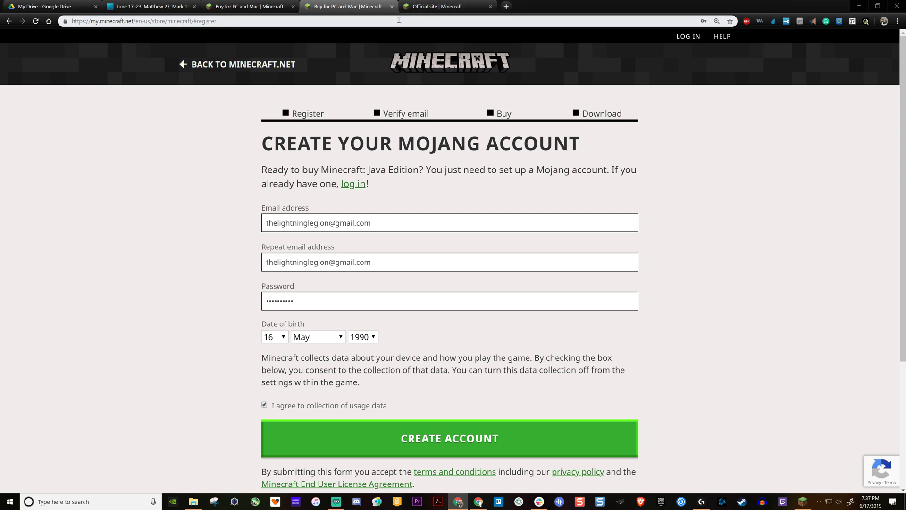
- Browse the official Minecraft home page news cards, then return to the registration form
{"action": "left_click", "coordinate": [437, 7]}
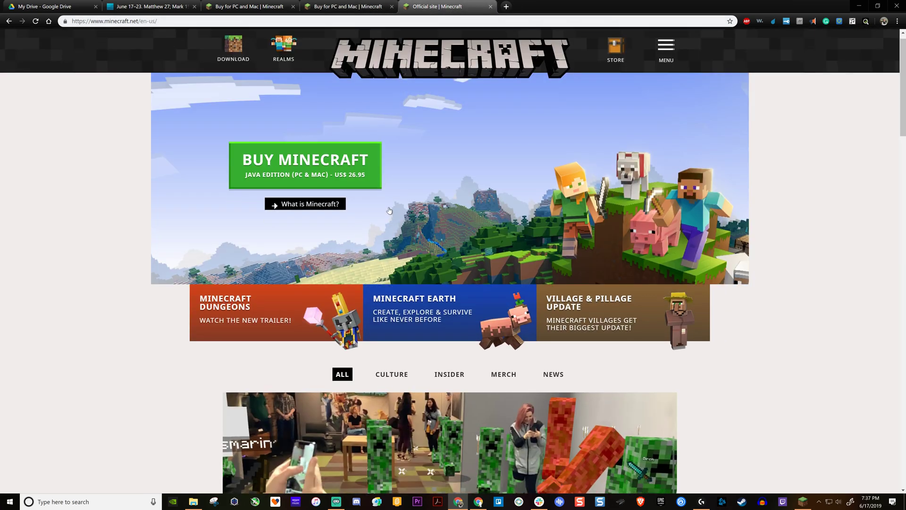
{"action": "scroll", "coordinate": [389, 211], "scroll_direction": "down", "scroll_amount": 7}
{"action": "scroll", "coordinate": [388, 216], "scroll_direction": "down", "scroll_amount": 8}
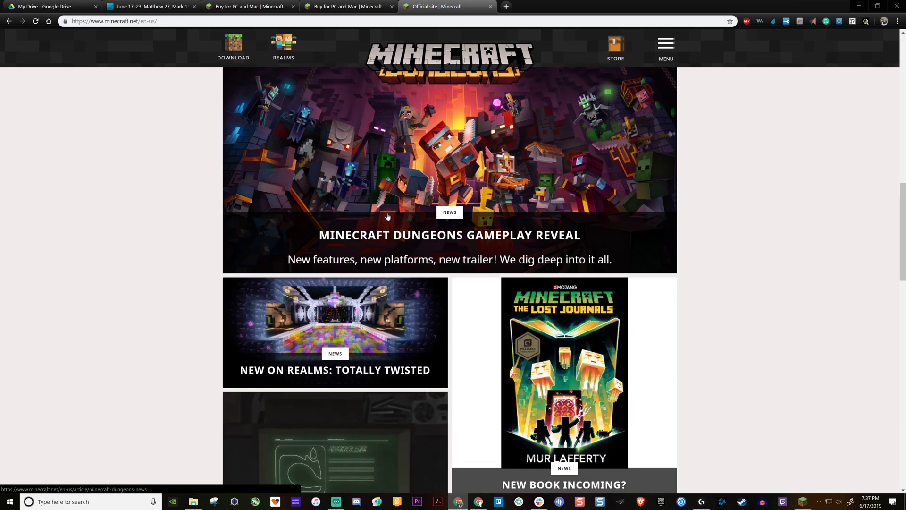
{"action": "scroll", "coordinate": [388, 216], "scroll_direction": "up", "scroll_amount": 15}
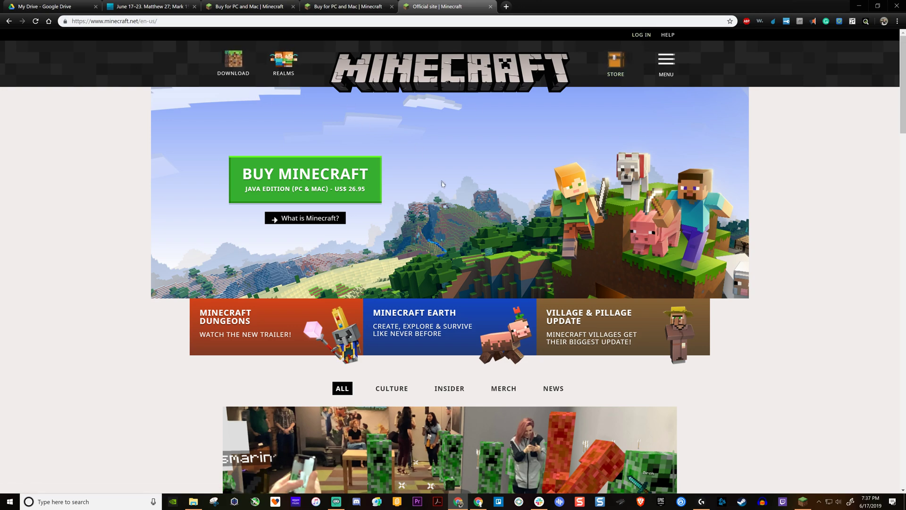
{"action": "left_click", "coordinate": [328, 8]}
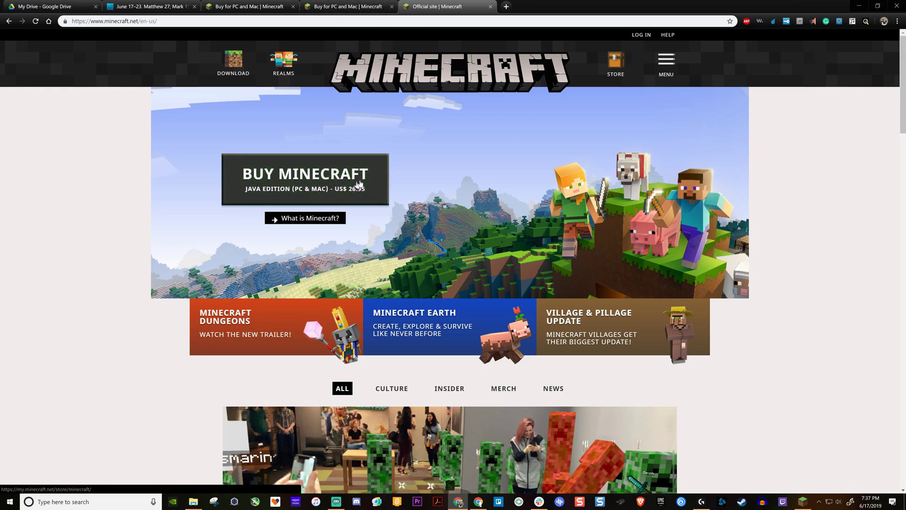
- Review the email, repeat email and password fields, then create the Mojang account
{"action": "left_click", "coordinate": [349, 7]}
{"action": "left_click", "coordinate": [471, 222]}
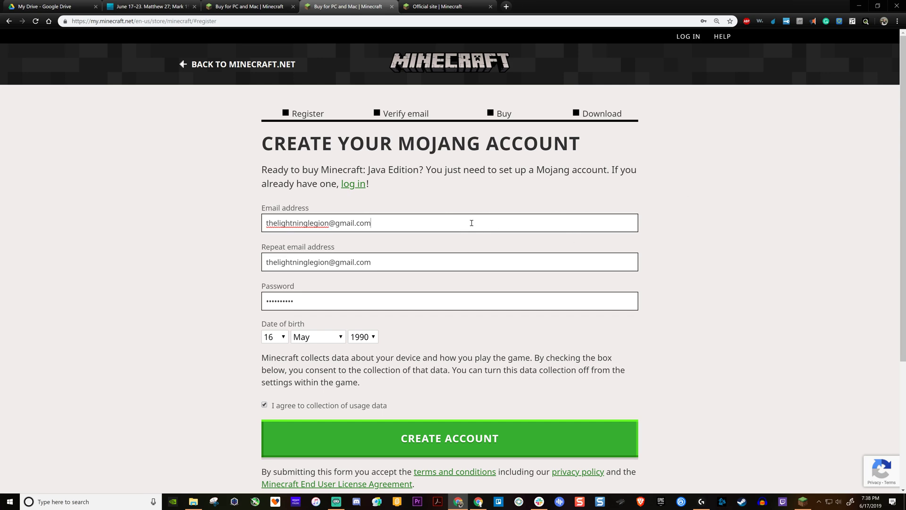
{"action": "left_click", "coordinate": [467, 262]}
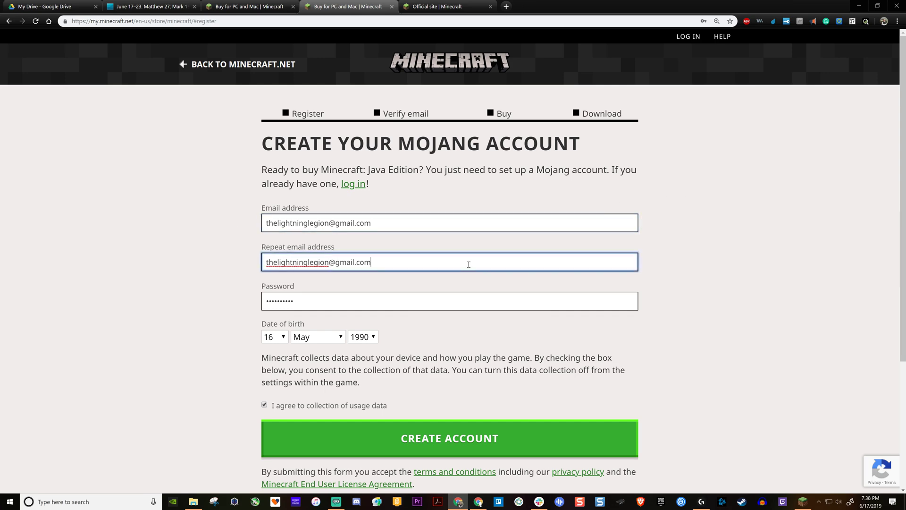
{"action": "left_click", "coordinate": [443, 309]}
{"action": "scroll", "coordinate": [674, 326], "scroll_direction": "down", "scroll_amount": 4}
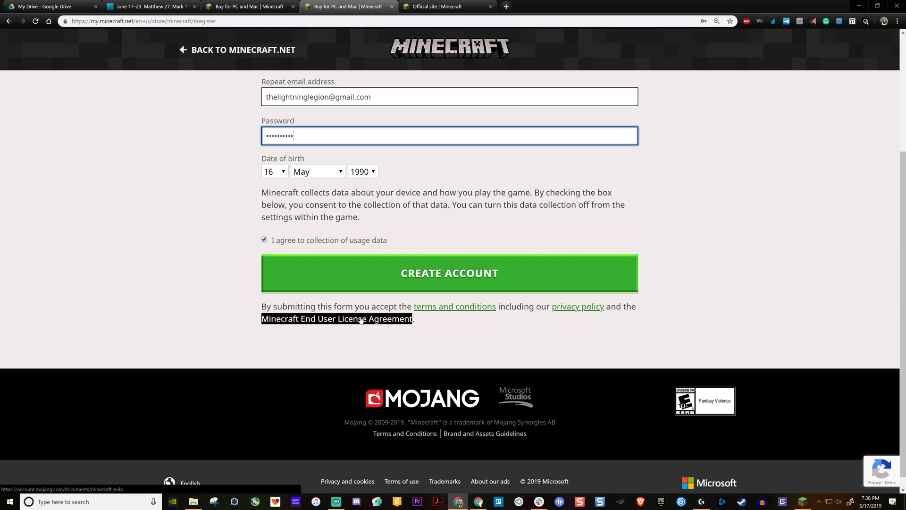
{"action": "left_click", "coordinate": [720, 214]}
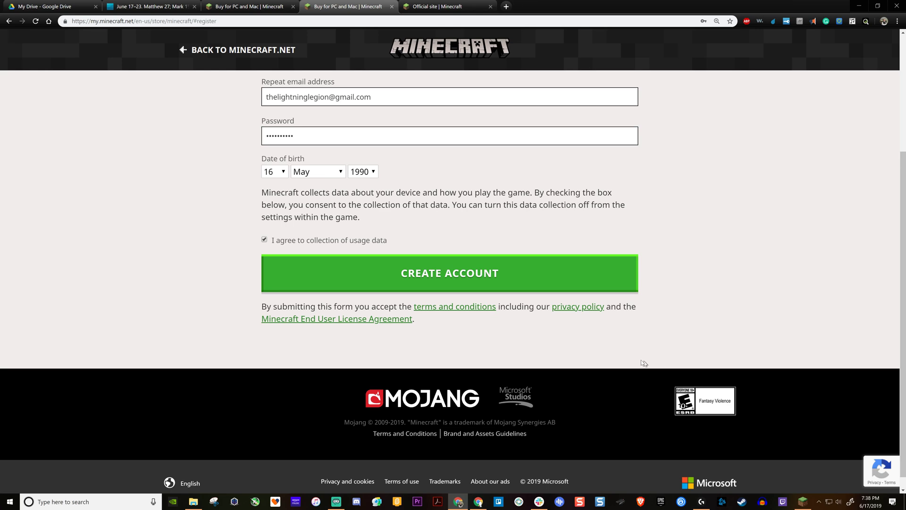
{"action": "left_click", "coordinate": [512, 278]}
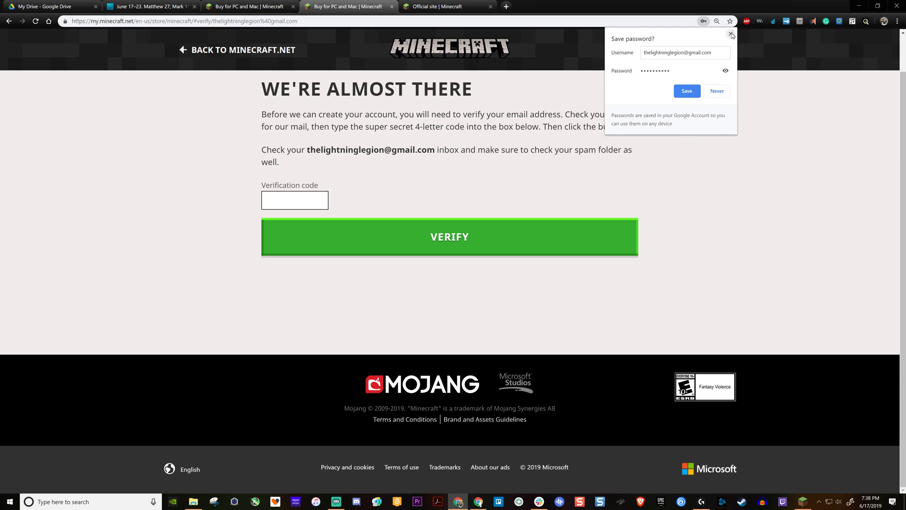
- Dismiss the save-password prompt and submit the emailed four-letter verification code
{"action": "left_click", "coordinate": [731, 34]}
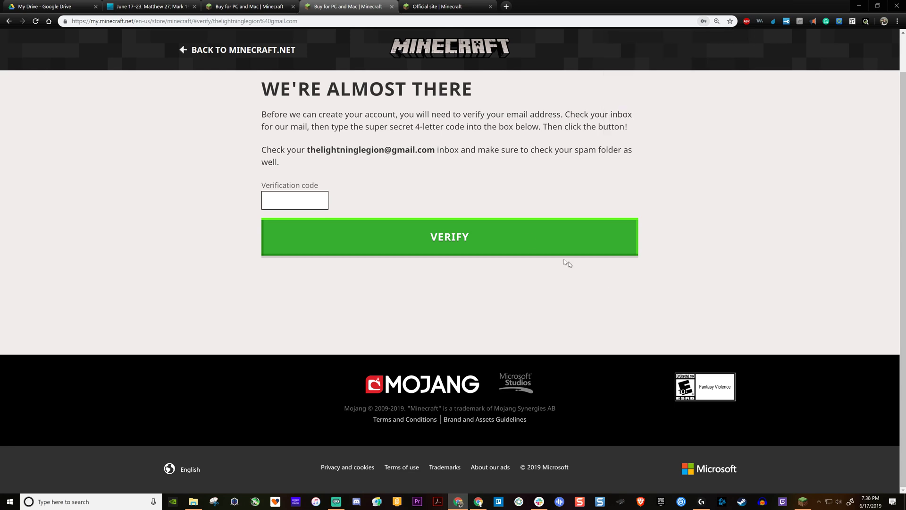
{"action": "left_click", "coordinate": [316, 230]}
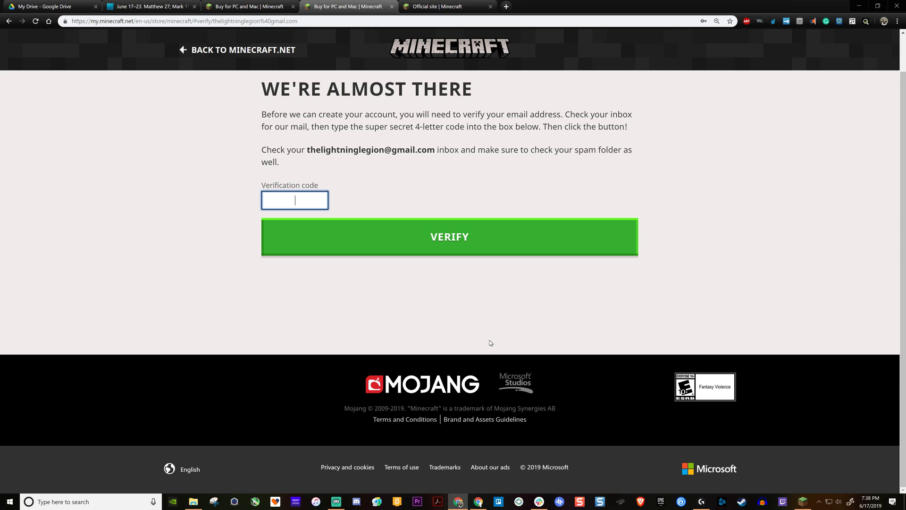
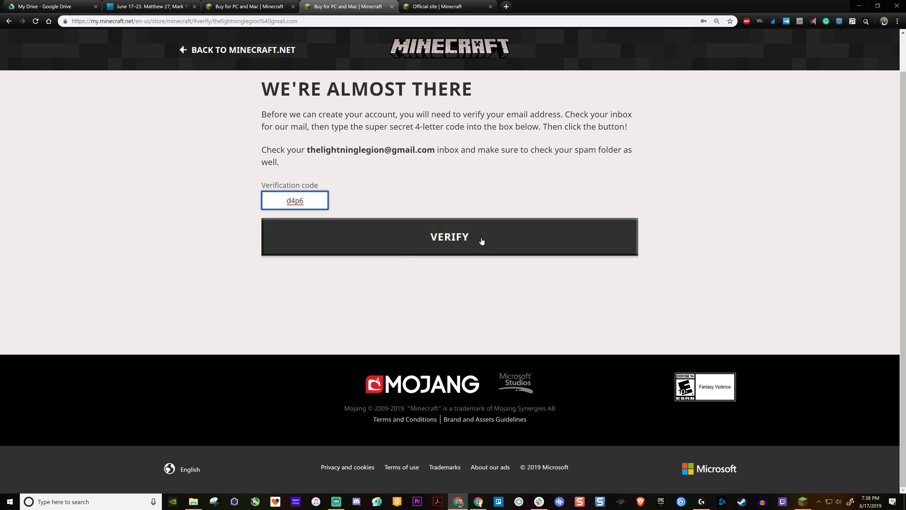
{"action": "left_click", "coordinate": [482, 240]}
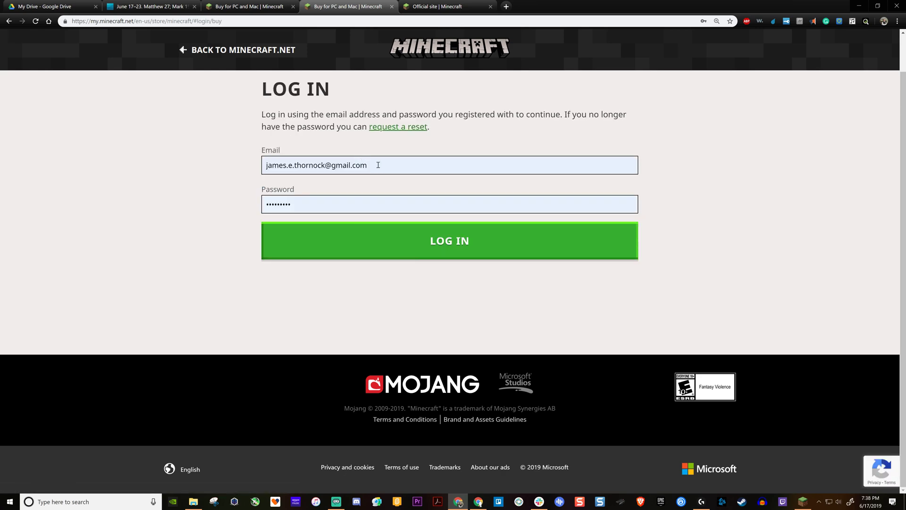
- Log in with the account's e-mail address and password to reach the Time to Buy summary
{"action": "triple_click", "coordinate": [426, 161]}
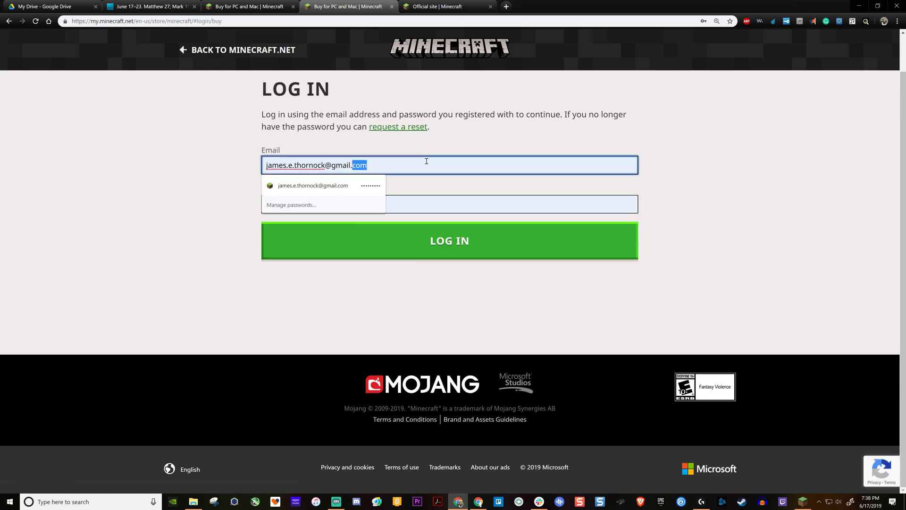
{"action": "key", "text": "BackSpace"}
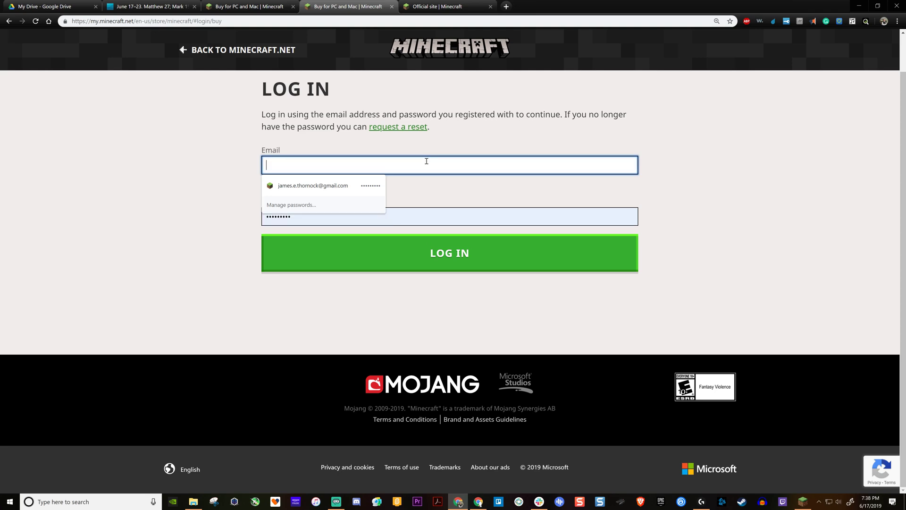
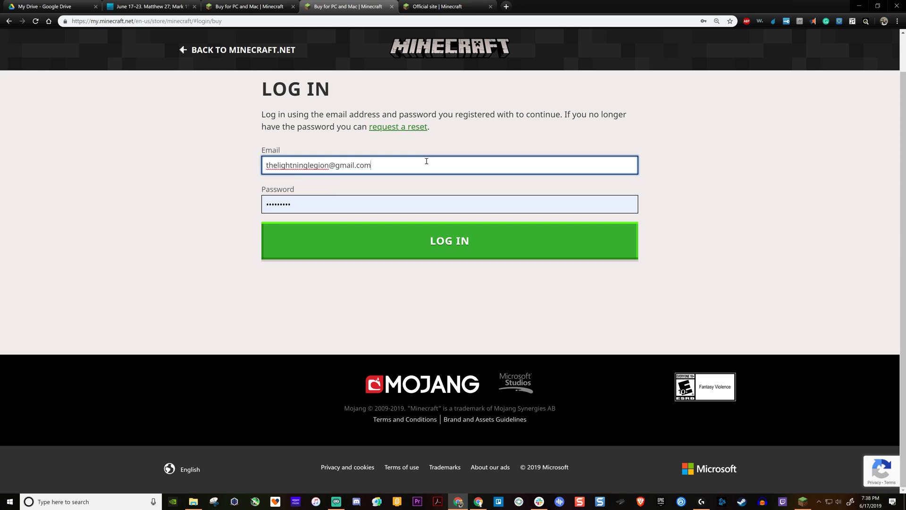
{"action": "key", "text": "Tab"}
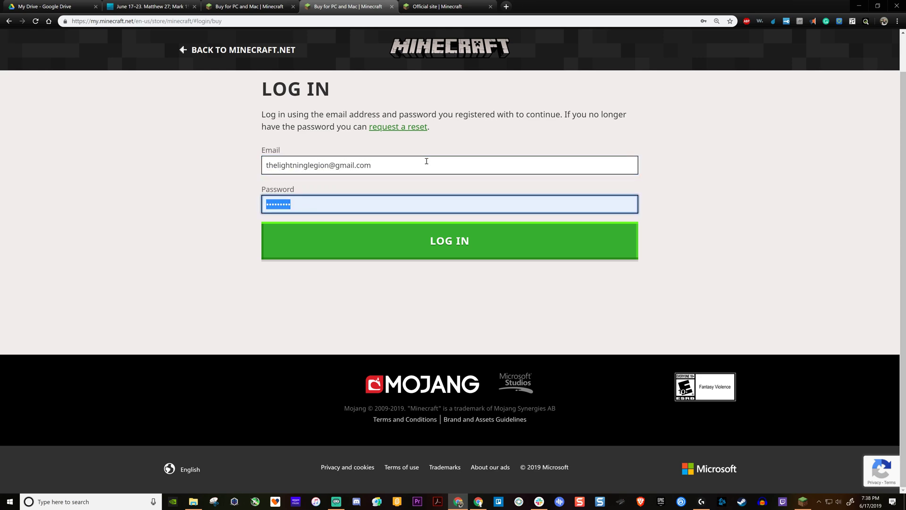
{"action": "type", "text": "•"}
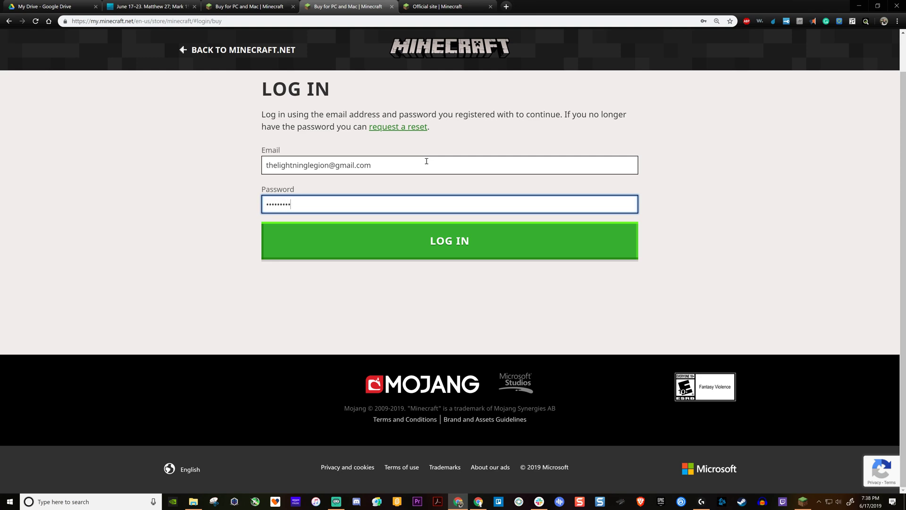
{"action": "key", "text": "Return"}
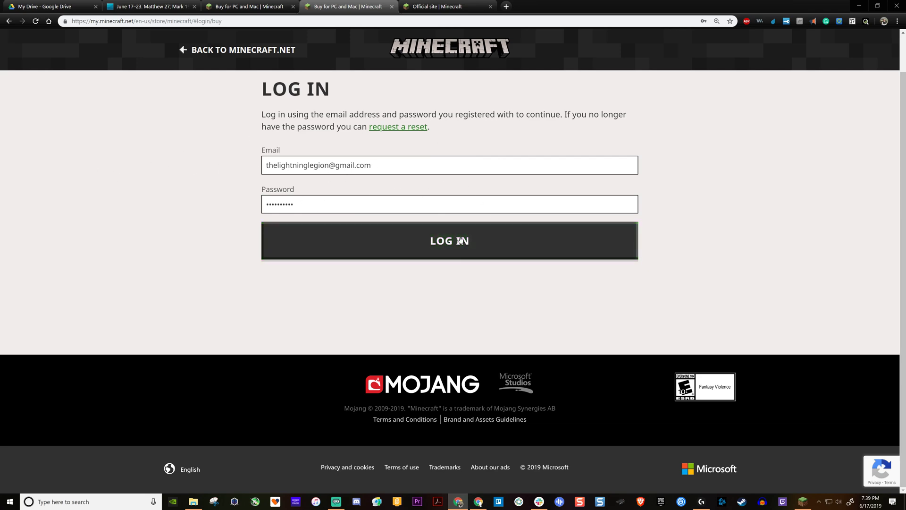
{"action": "left_click", "coordinate": [486, 239]}
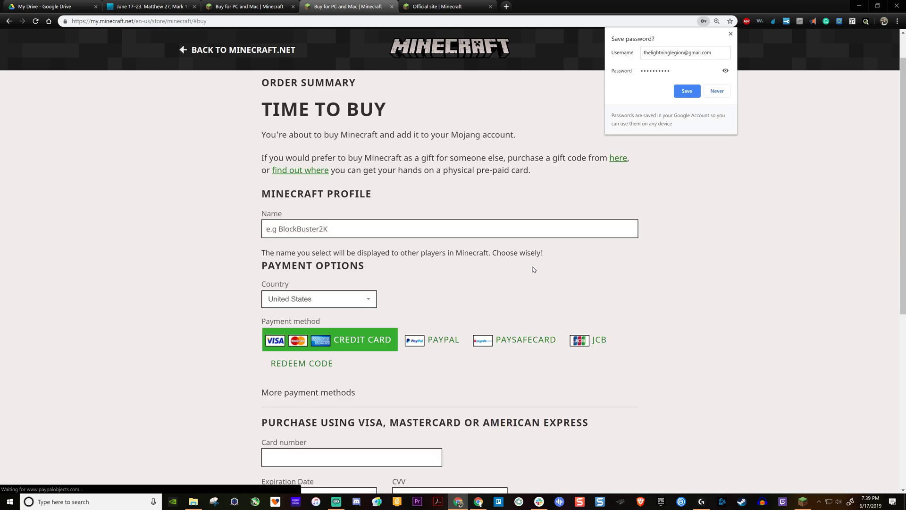
- Dismiss the save-password prompt, glance over the order summary, and return to the Minecraft homepage
{"action": "left_click", "coordinate": [695, 227]}
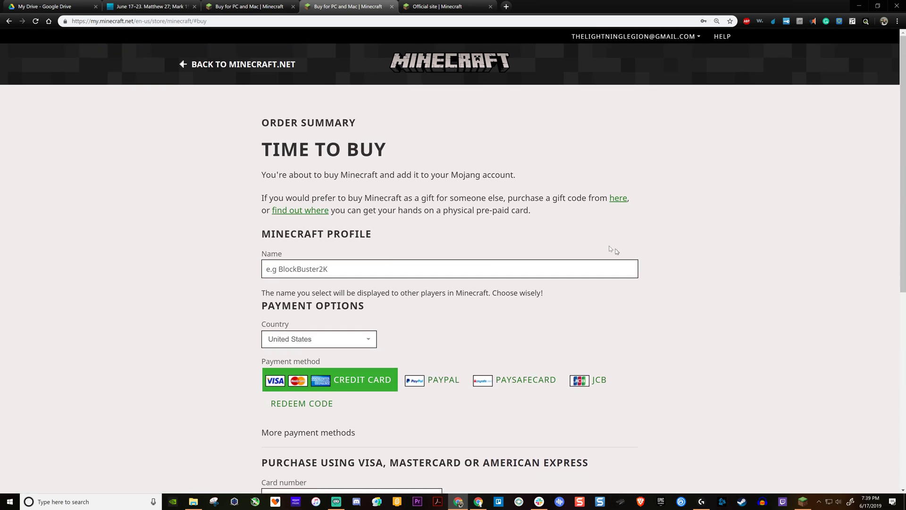
{"action": "triple_click", "coordinate": [309, 157]}
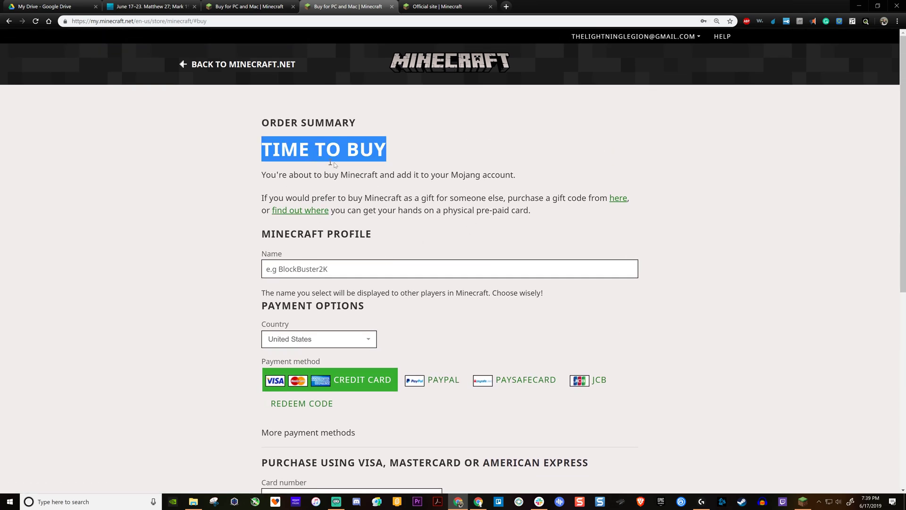
{"action": "left_click", "coordinate": [628, 347]}
{"action": "scroll", "coordinate": [549, 275], "scroll_direction": "down", "scroll_amount": 3}
{"action": "scroll", "coordinate": [481, 330], "scroll_direction": "up", "scroll_amount": 5}
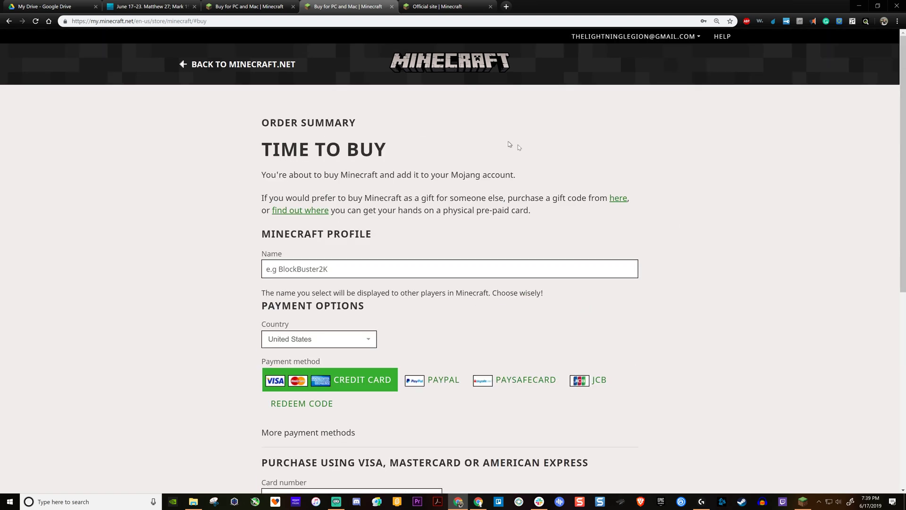
{"action": "left_click", "coordinate": [436, 7]}
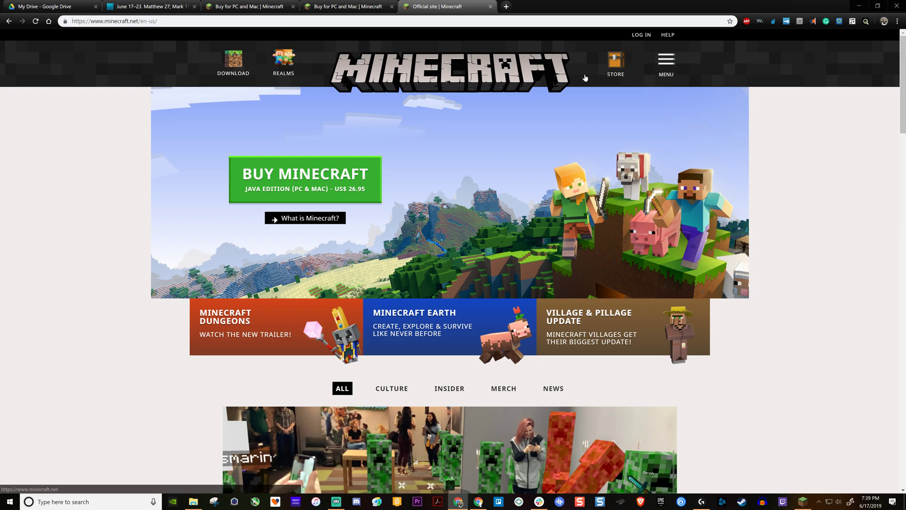
- Start buying Minecraft Java Edition from the Store page
{"action": "left_click", "coordinate": [360, 162]}
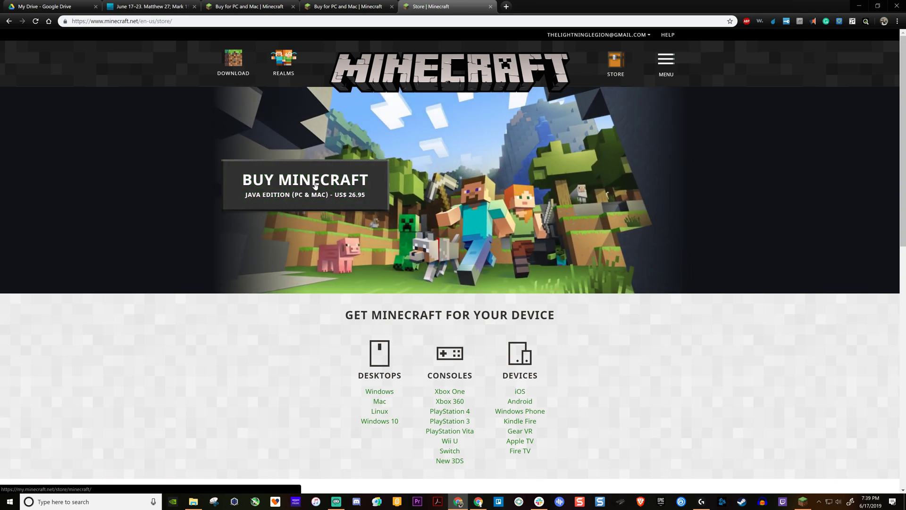
{"action": "left_click", "coordinate": [310, 201]}
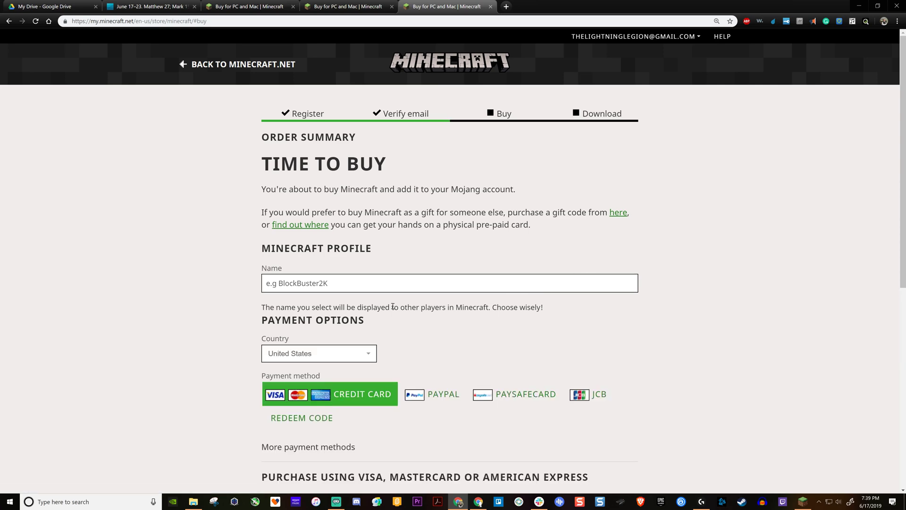
{"action": "scroll", "coordinate": [520, 379], "scroll_direction": "down", "scroll_amount": 1}
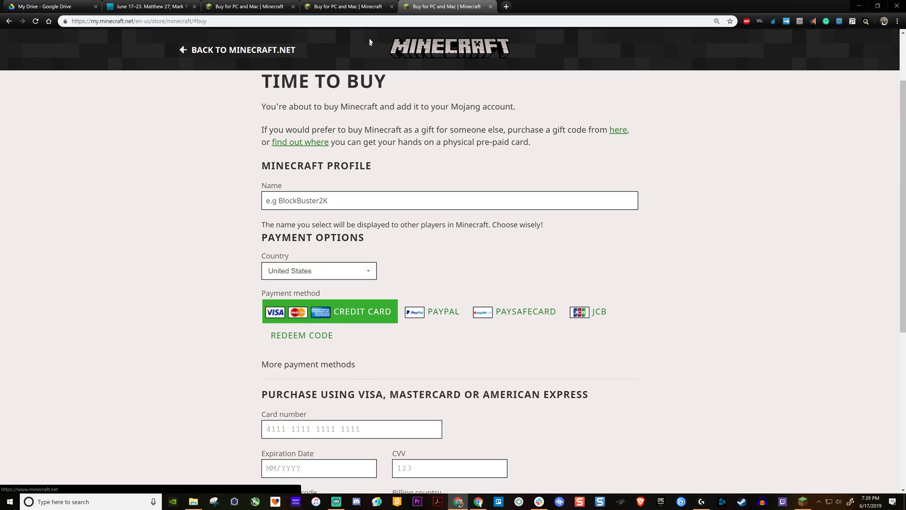
- Compare the two open order pages and close the duplicate one
{"action": "left_click", "coordinate": [341, 7]}
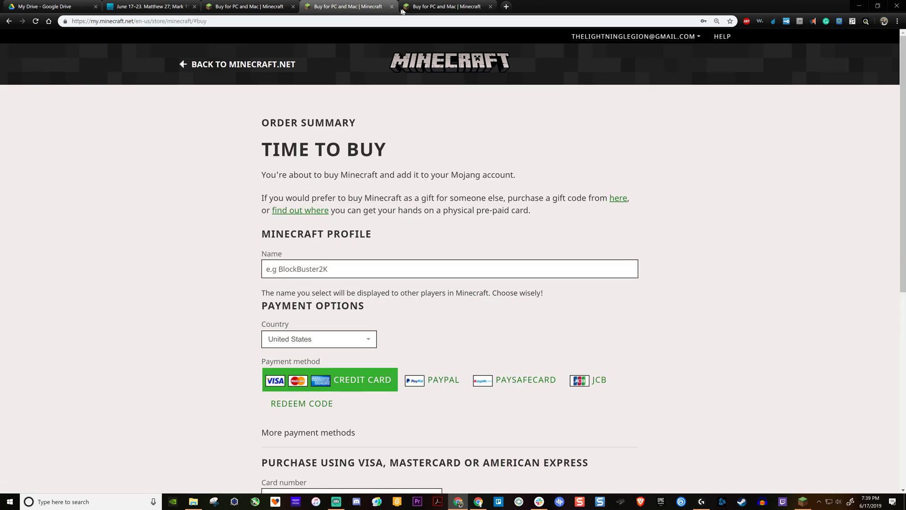
{"action": "left_click", "coordinate": [446, 7]}
{"action": "left_click", "coordinate": [350, 7]}
{"action": "left_click", "coordinate": [424, 9]}
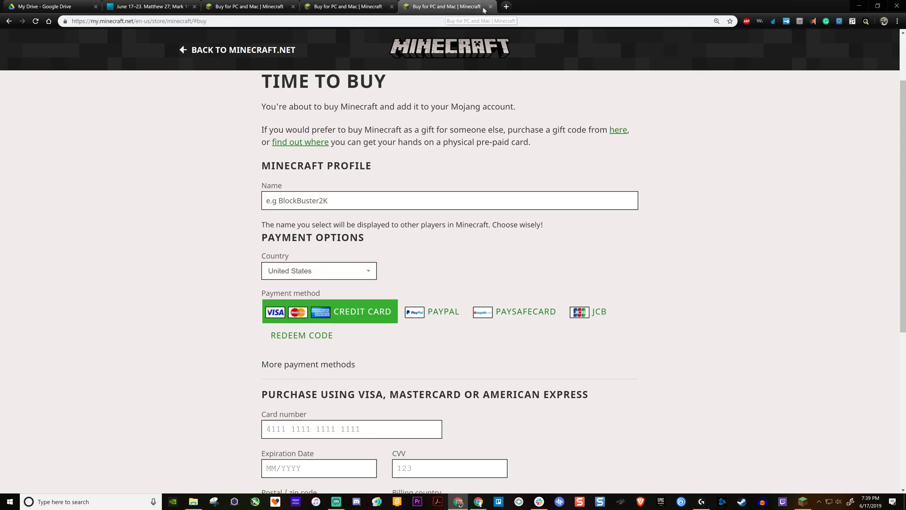
{"action": "left_click", "coordinate": [490, 6]}
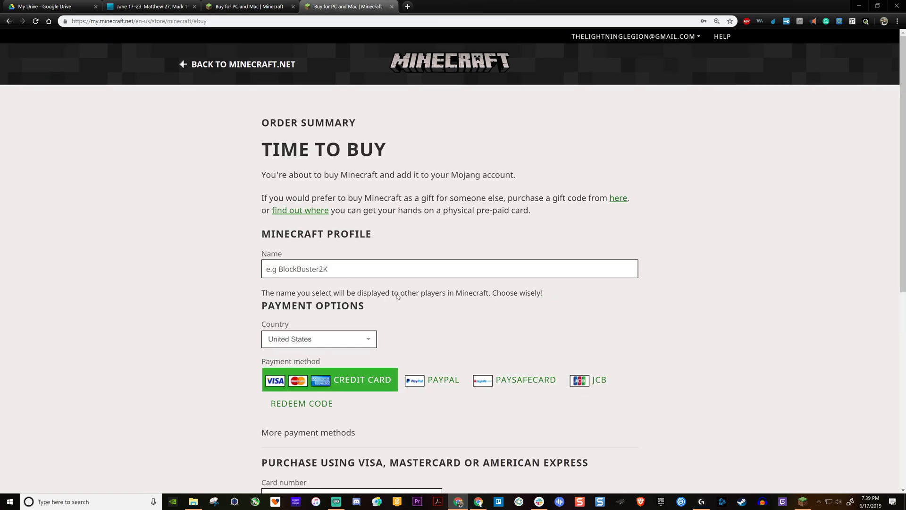
- Type a Minecraft profile name and edit it to a shorter final form, keeping Credit Card payment
{"action": "left_click", "coordinate": [332, 270]}
{"action": "scroll", "coordinate": [406, 270], "scroll_direction": "down", "scroll_amount": 3}
{"action": "scroll", "coordinate": [406, 270], "scroll_direction": "up", "scroll_amount": 1}
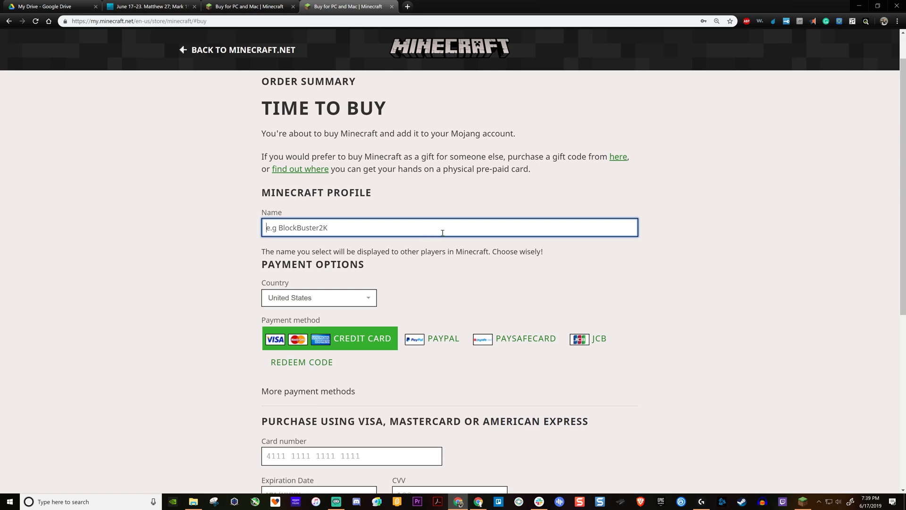
{"action": "type", "text": "c0der"}
{"action": "key", "text": "BackSpace"}
{"action": "key", "text": "BackSpace"}
{"action": "key", "text": "BackSpace"}
{"action": "key", "text": "BackSpace"}
{"action": "key", "text": "BackSpace"}
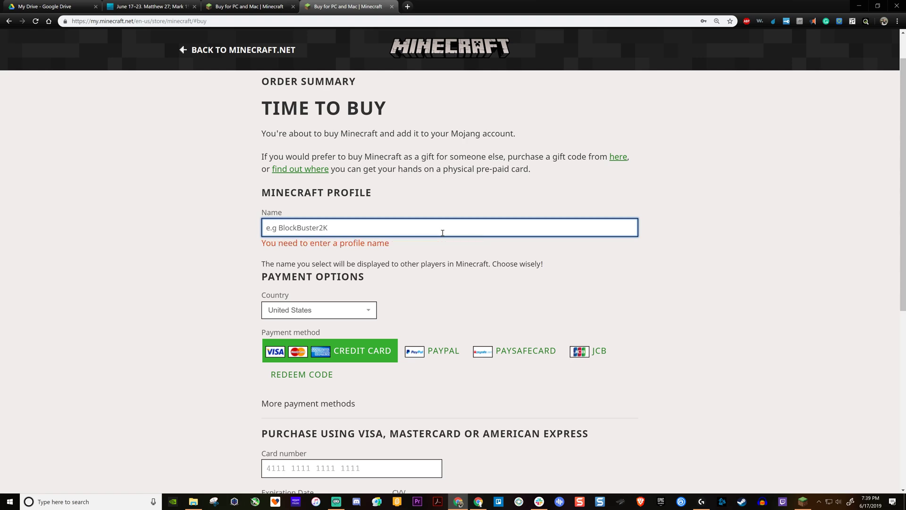
{"action": "type", "text": "spe"}
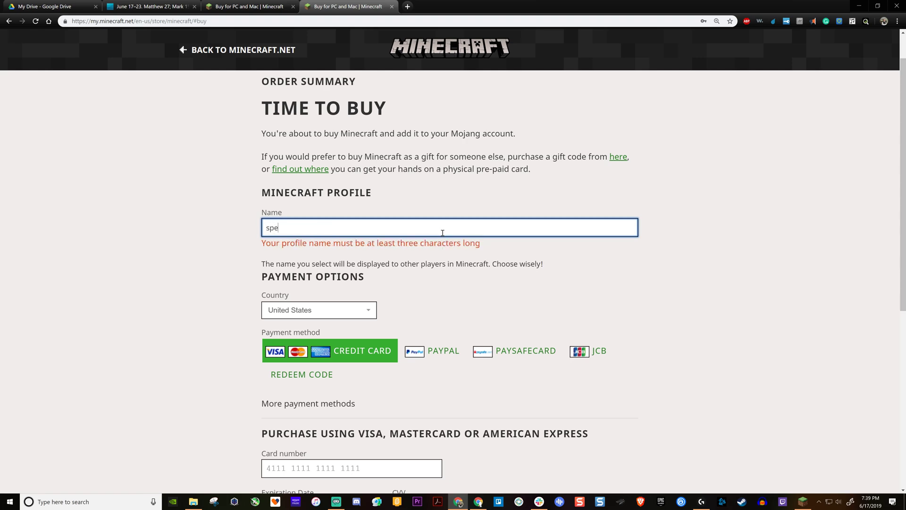
{"action": "type", "text": "edythoristhe"}
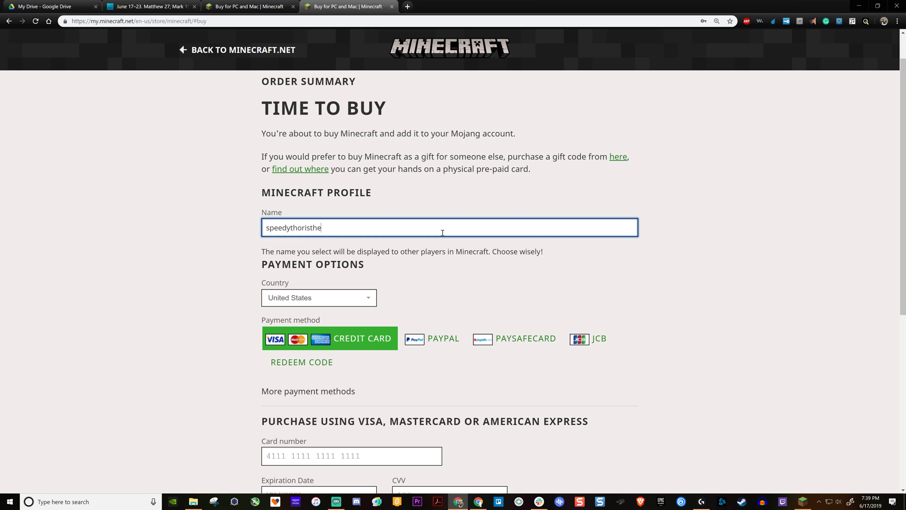
{"action": "type", "text": "best"}
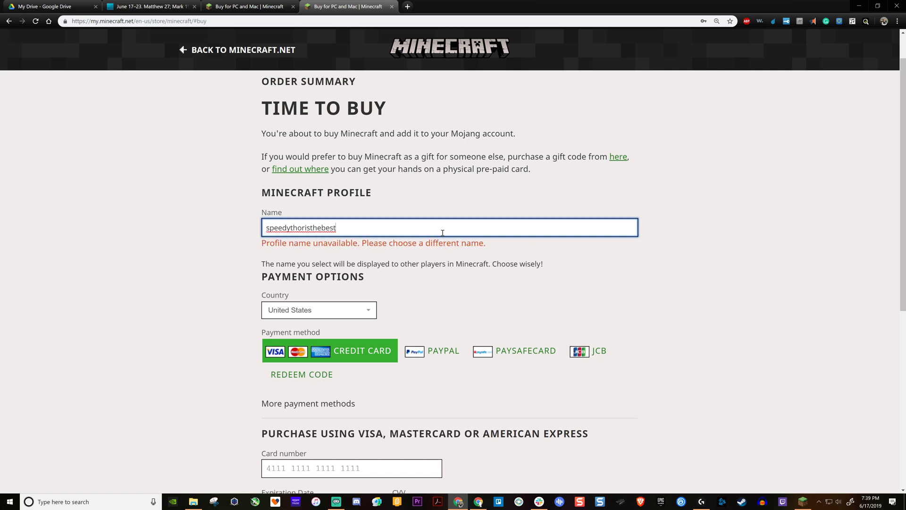
{"action": "key", "text": "ctrl+a"}
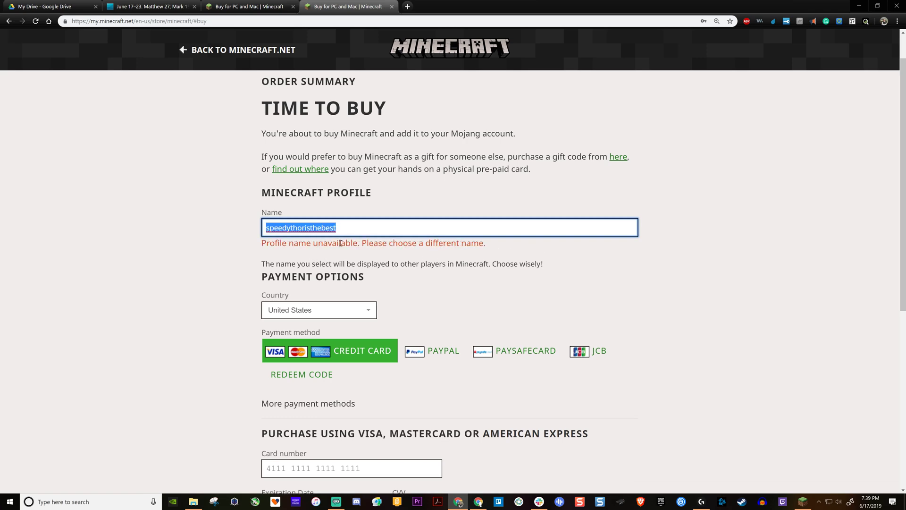
{"action": "left_click", "coordinate": [340, 243]}
{"action": "left_click_drag", "start_coordinate": [345, 225], "coordinate": [306, 220]}
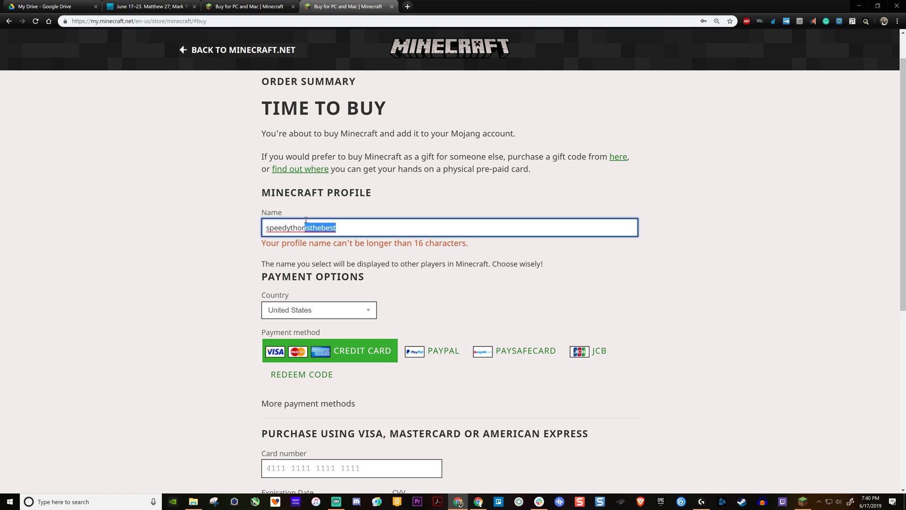
{"action": "type", "text": "75"}
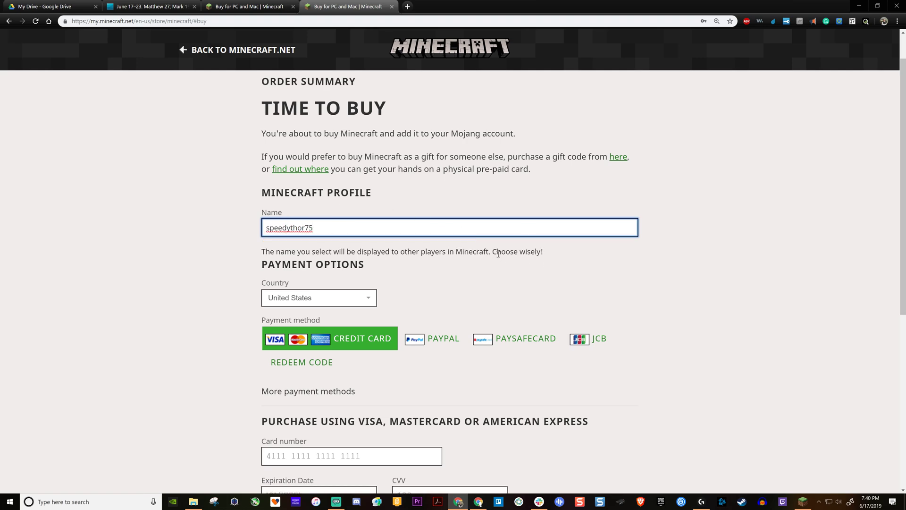
{"action": "left_click", "coordinate": [498, 254]}
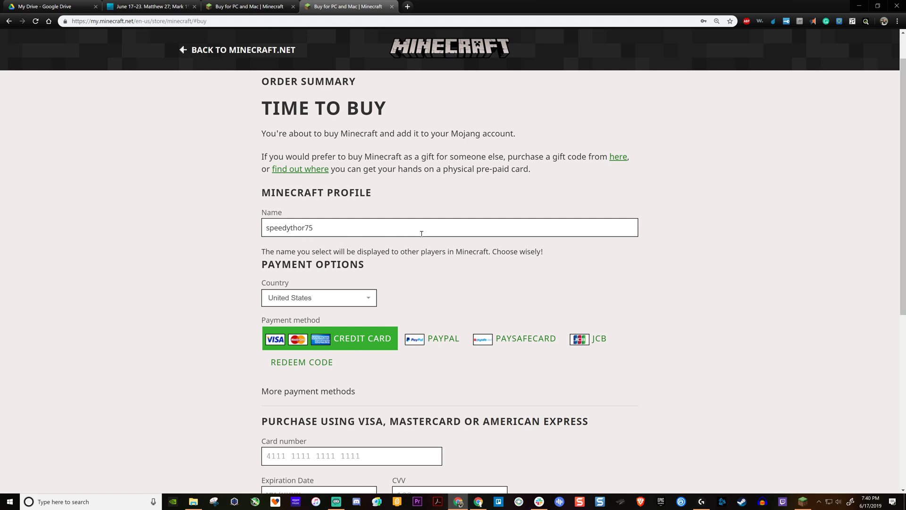
{"action": "scroll", "coordinate": [500, 280], "scroll_direction": "down", "scroll_amount": 3}
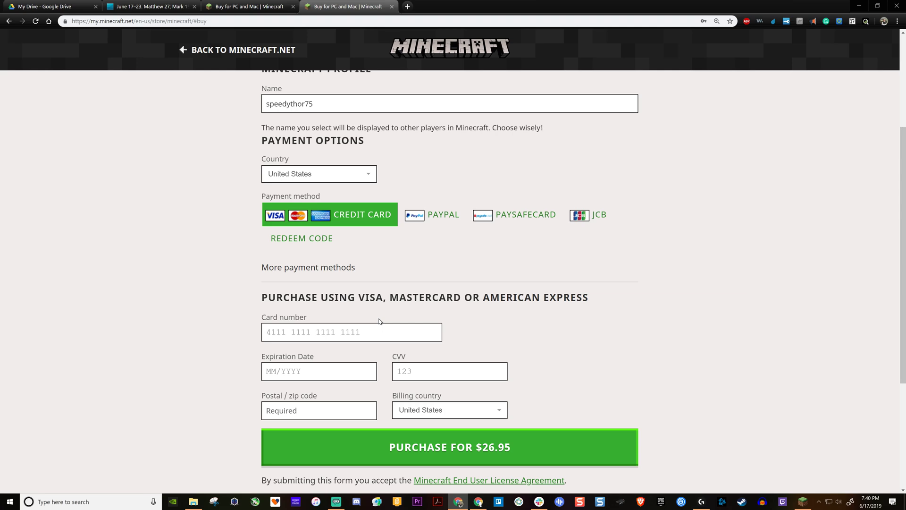
- Try PayPal as the payment method, then close its sign-in window without paying
{"action": "left_click", "coordinate": [436, 218]}
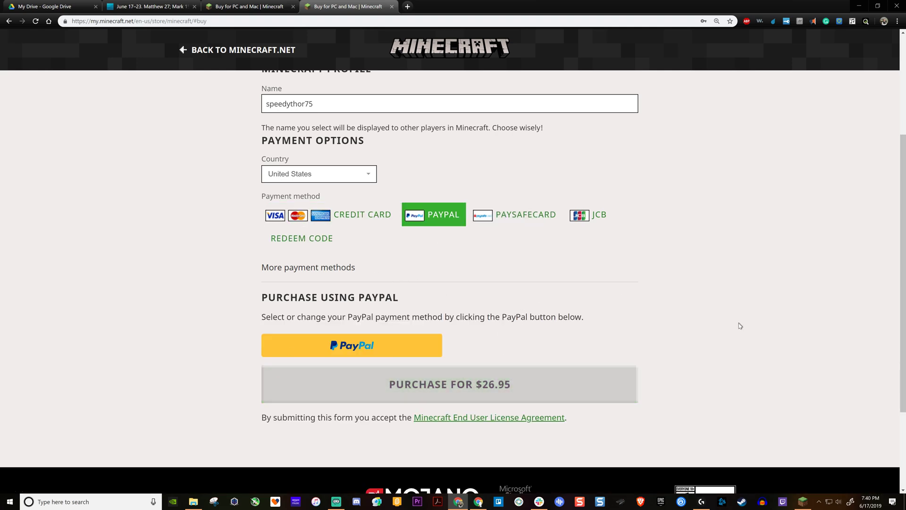
{"action": "left_click", "coordinate": [358, 349]}
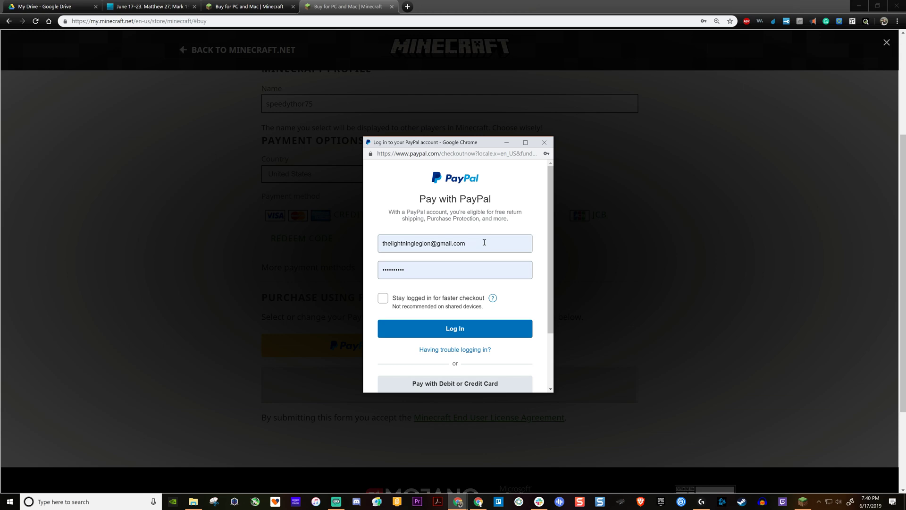
{"action": "scroll", "coordinate": [479, 312], "scroll_direction": "down", "scroll_amount": 2}
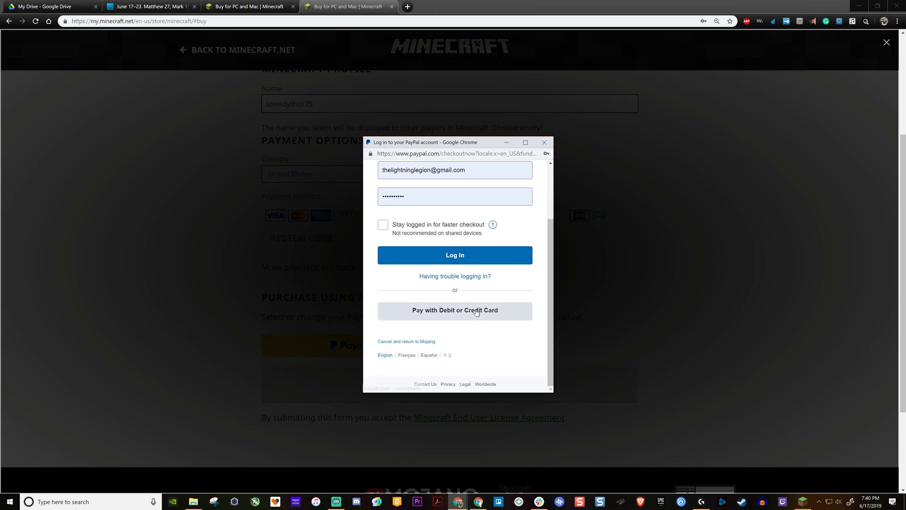
{"action": "scroll", "coordinate": [491, 264], "scroll_direction": "up", "scroll_amount": 2}
{"action": "left_click", "coordinate": [544, 142]}
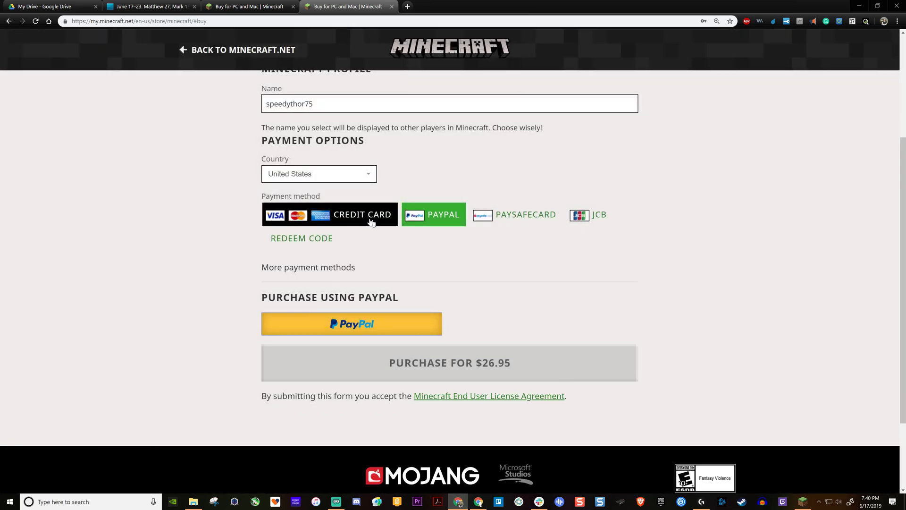
- Switch payment back to Credit Card, delete the profile name, and minimise Chrome
{"action": "left_click", "coordinate": [375, 216]}
{"action": "scroll", "coordinate": [407, 424], "scroll_direction": "down", "scroll_amount": 3}
{"action": "scroll", "coordinate": [543, 342], "scroll_direction": "up", "scroll_amount": 2}
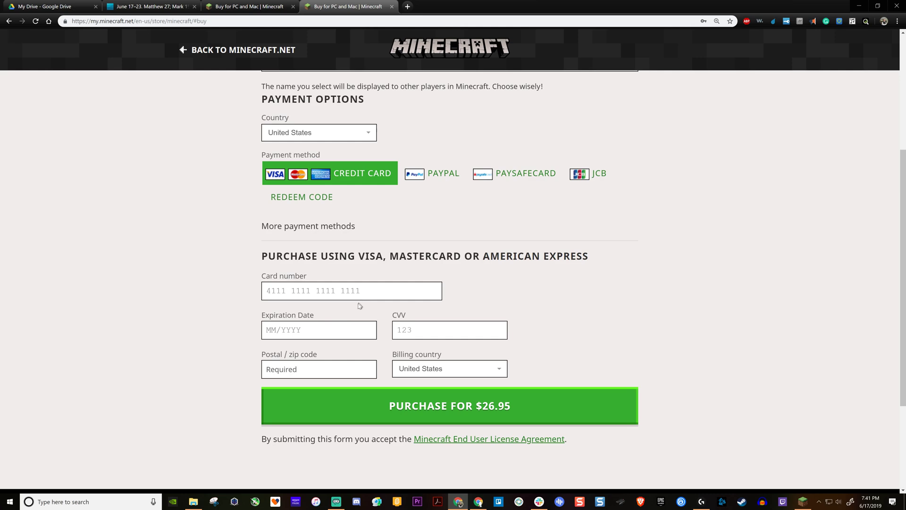
{"action": "left_click", "coordinate": [329, 367]}
{"action": "scroll", "coordinate": [609, 299], "scroll_direction": "up", "scroll_amount": 3}
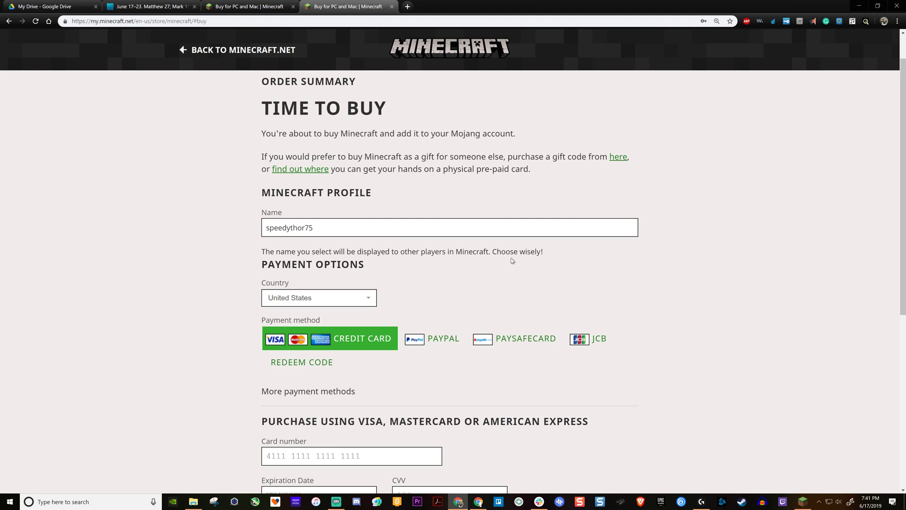
{"action": "double_click", "coordinate": [508, 223]}
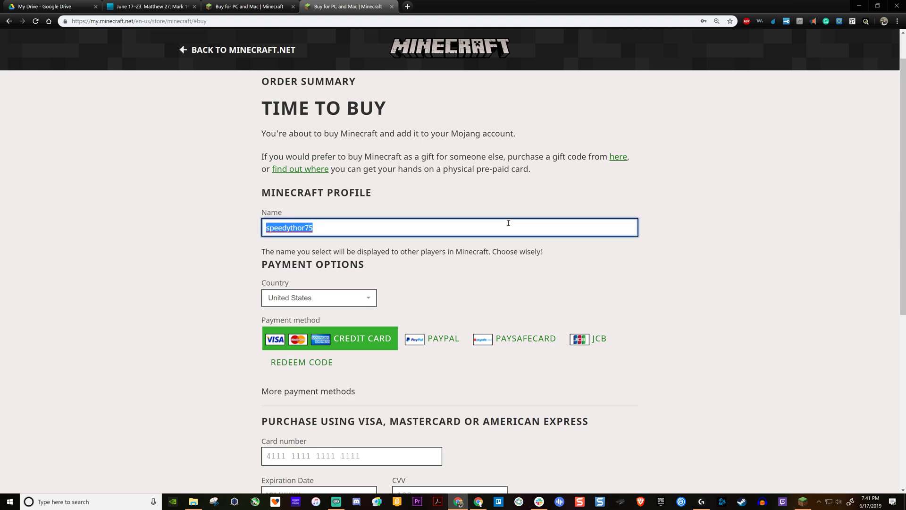
{"action": "key", "text": "BackSpace"}
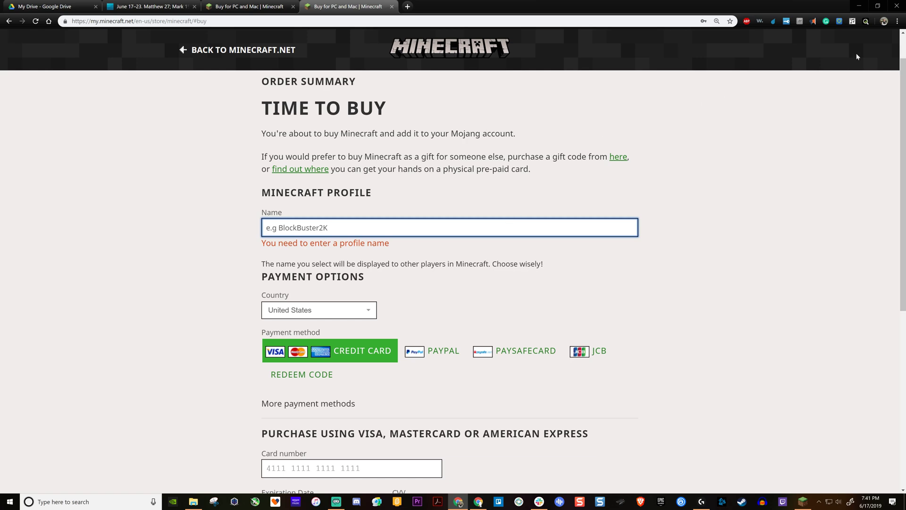
{"action": "left_click", "coordinate": [858, 8]}
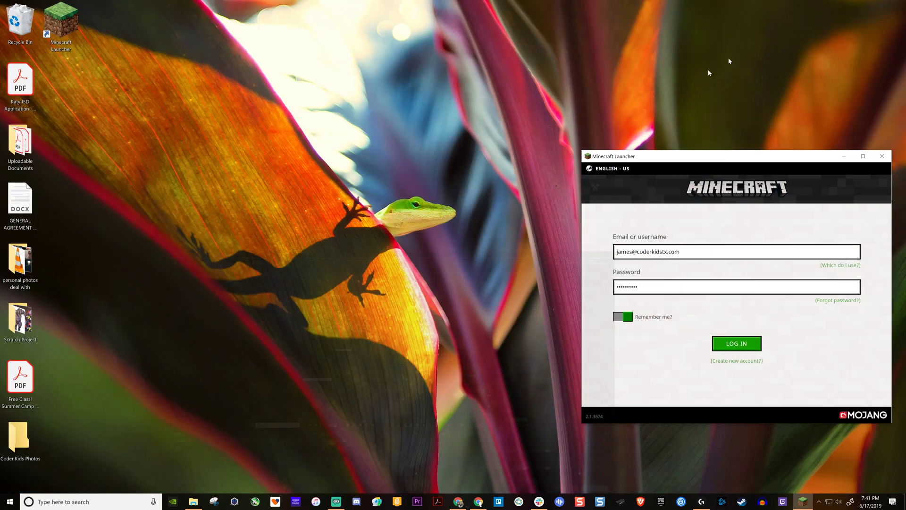
- Reposition the Minecraft Launcher window and sign in with the Mojang account
{"action": "left_click_drag", "start_coordinate": [756, 157], "coordinate": [666, 61]}
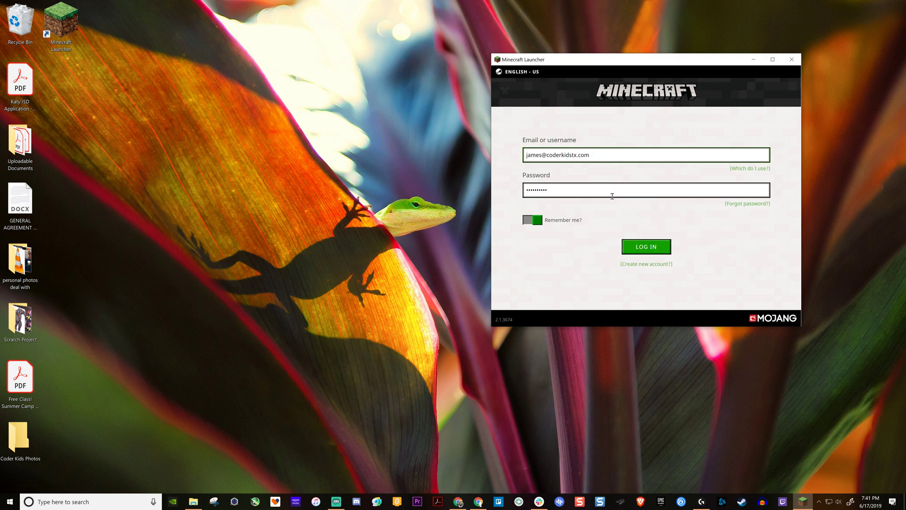
{"action": "left_click", "coordinate": [644, 251]}
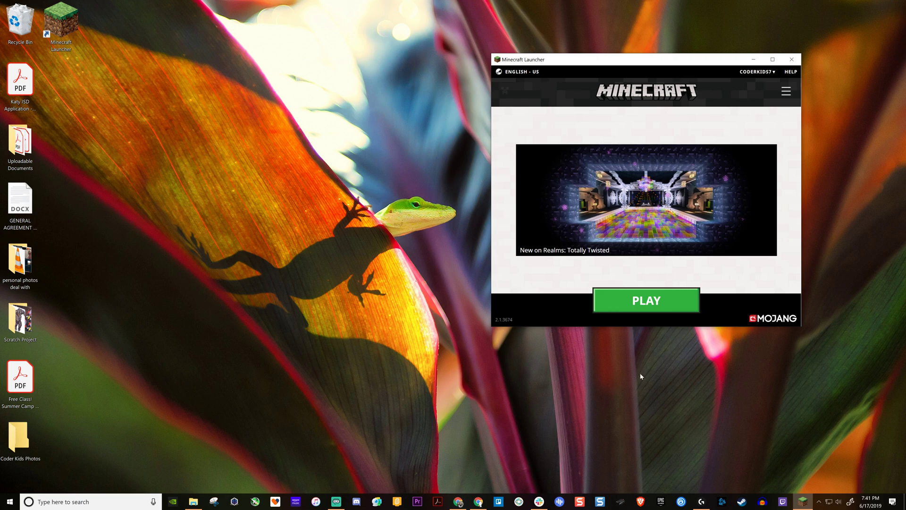
- Reposition the launcher, check the account options, and press PLAY to start Minecraft 1.14.2
{"action": "left_click", "coordinate": [694, 306]}
{"action": "mouse_move", "coordinate": [694, 65]}
{"action": "left_mouse_down"}
{"action": "mouse_move", "coordinate": [632, 65]}
{"action": "mouse_move", "coordinate": [699, 52]}
{"action": "left_mouse_up"}
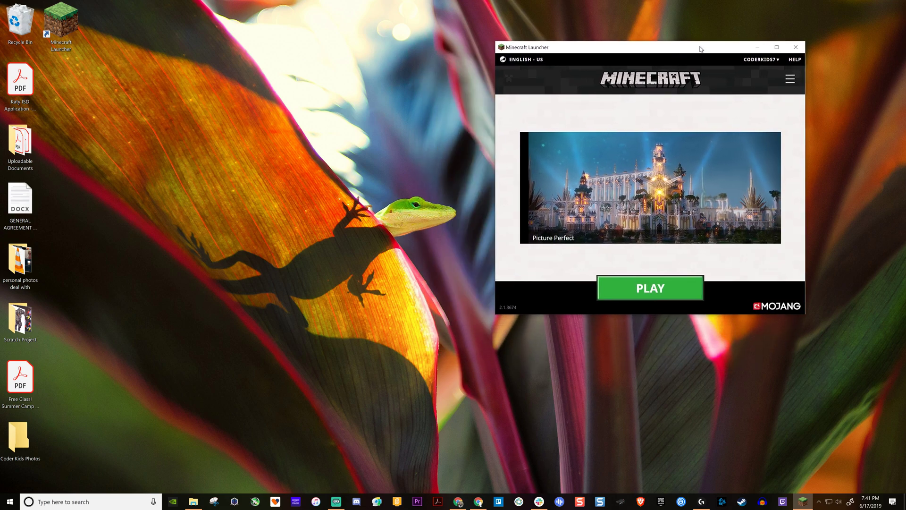
{"action": "left_click", "coordinate": [779, 60]}
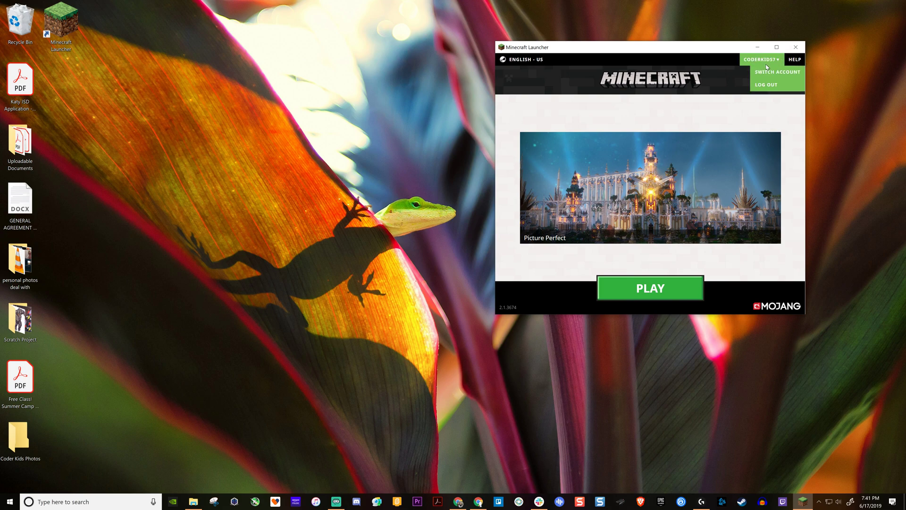
{"action": "left_click", "coordinate": [694, 58]}
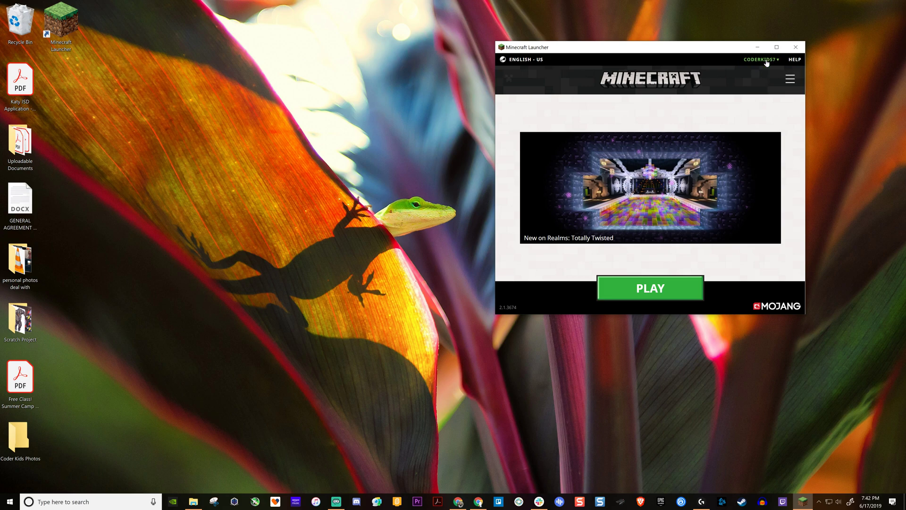
{"action": "left_click", "coordinate": [656, 293]}
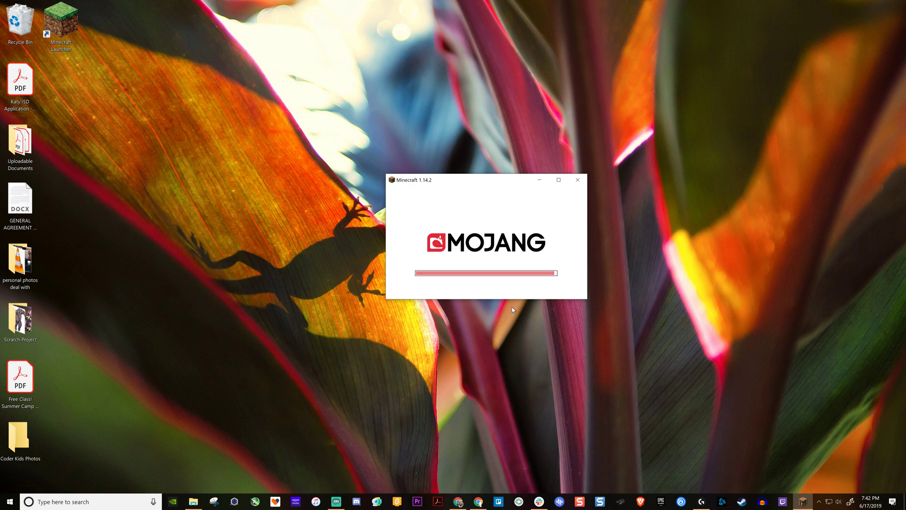
- Maximise the Minecraft 1.14.2 window so its Java Edition title screen fills the screen
{"action": "double_click", "coordinate": [499, 179]}
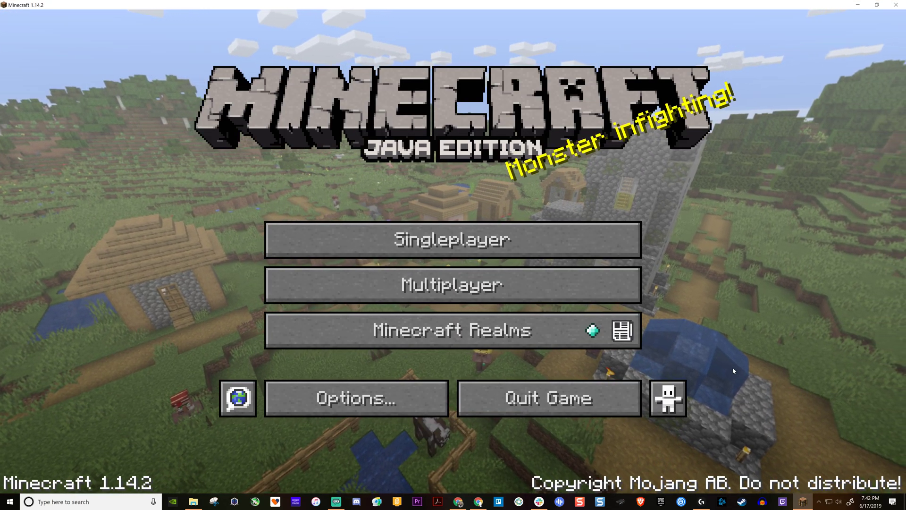
- Restore Minecraft to a small window, nudge it upward, and bring up the Alt+Tab window switcher
{"action": "left_click", "coordinate": [876, 5]}
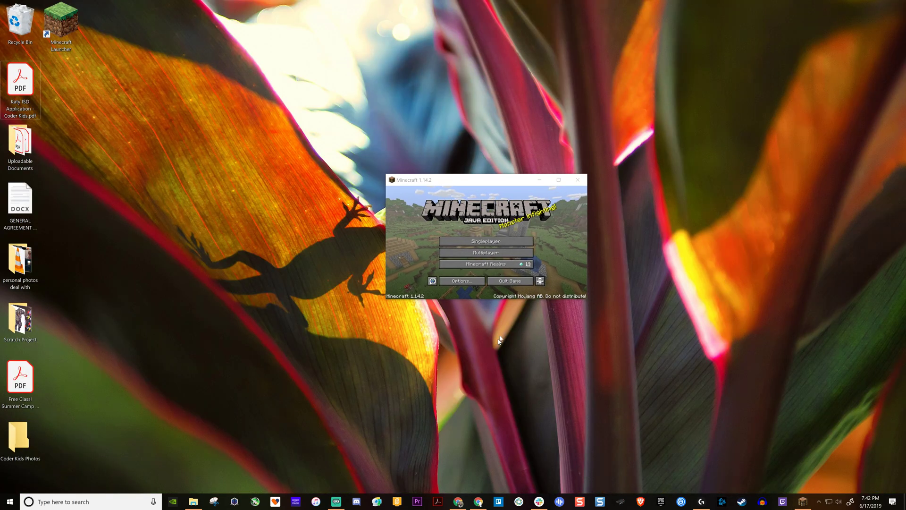
{"action": "left_click_drag", "start_coordinate": [473, 184], "coordinate": [476, 145]}
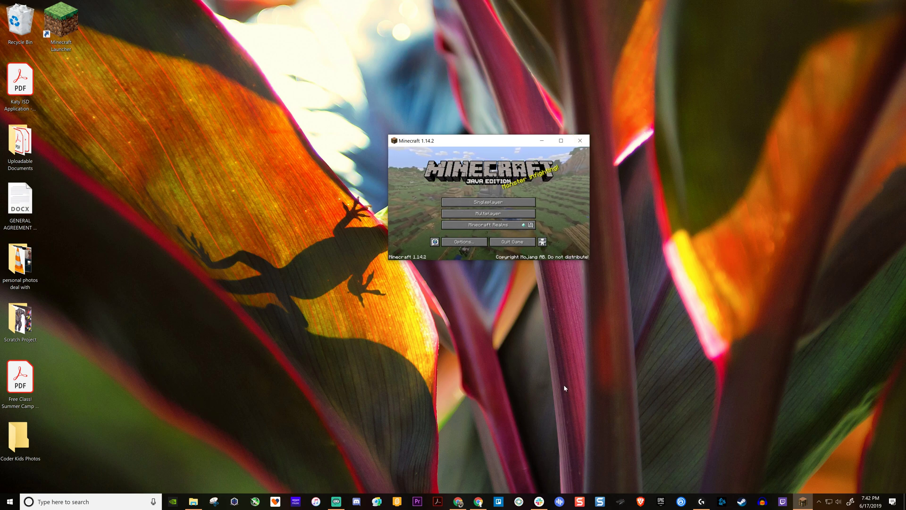
{"action": "key", "text": "alt+Tab"}
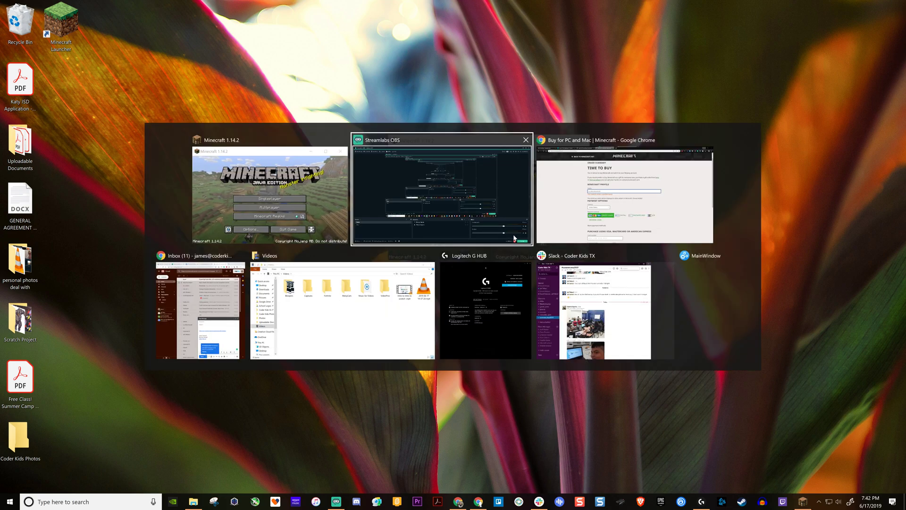